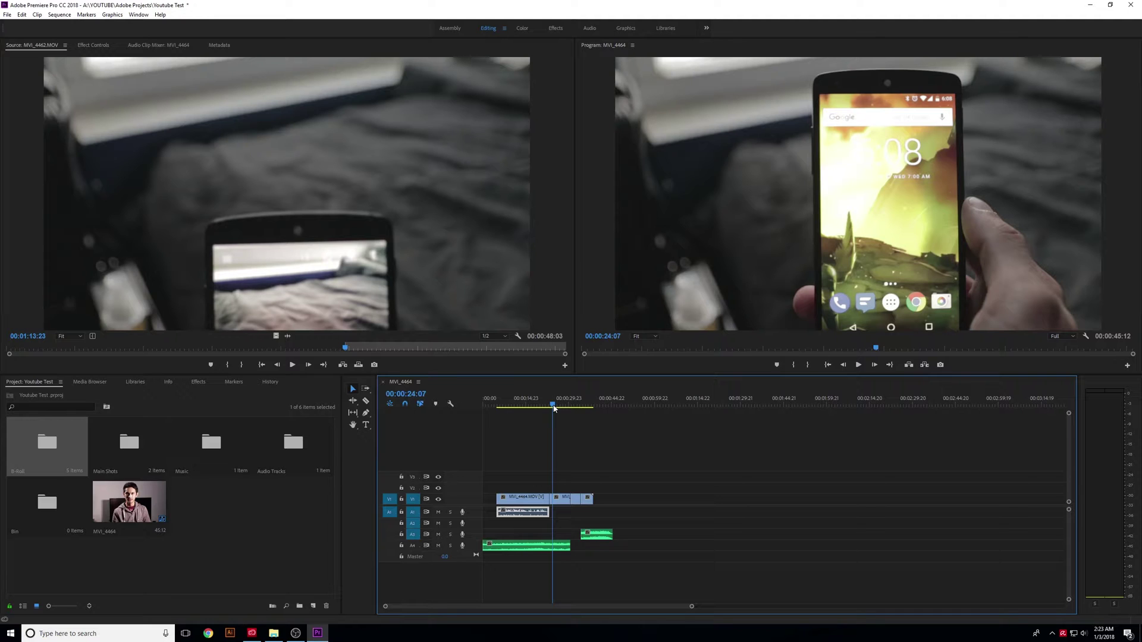
# Find Cross Dissolve among the Dissolve video transitions and try it on the cuts at both ends of the second video clip.
pyautogui.moveTo(554, 408); pyautogui.dragTo(551, 408)
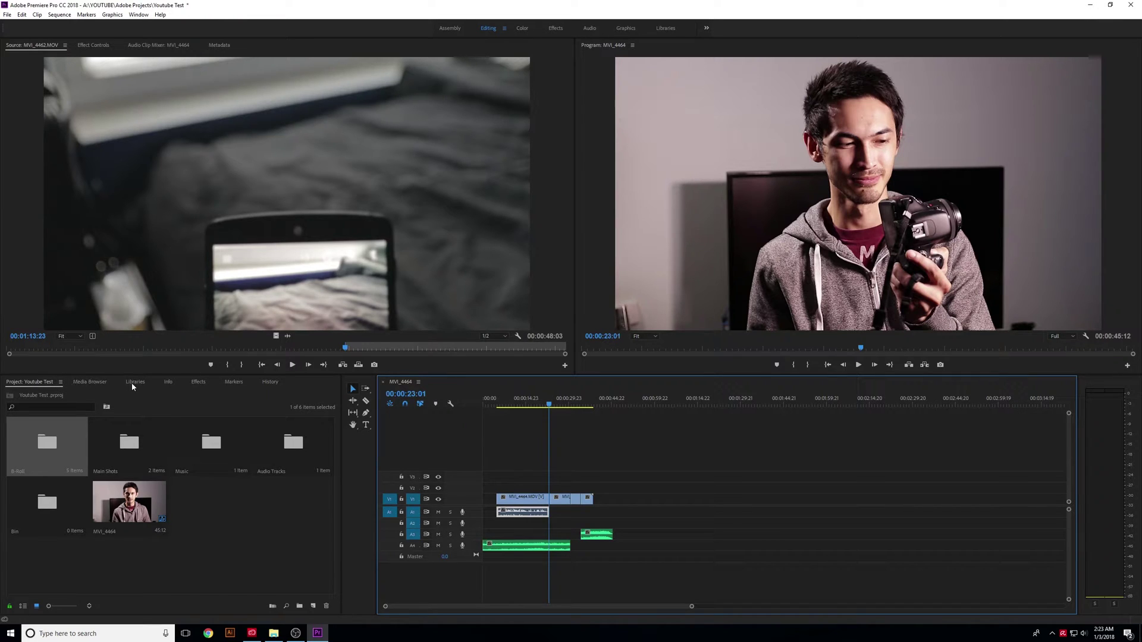
pyautogui.click(196, 383)
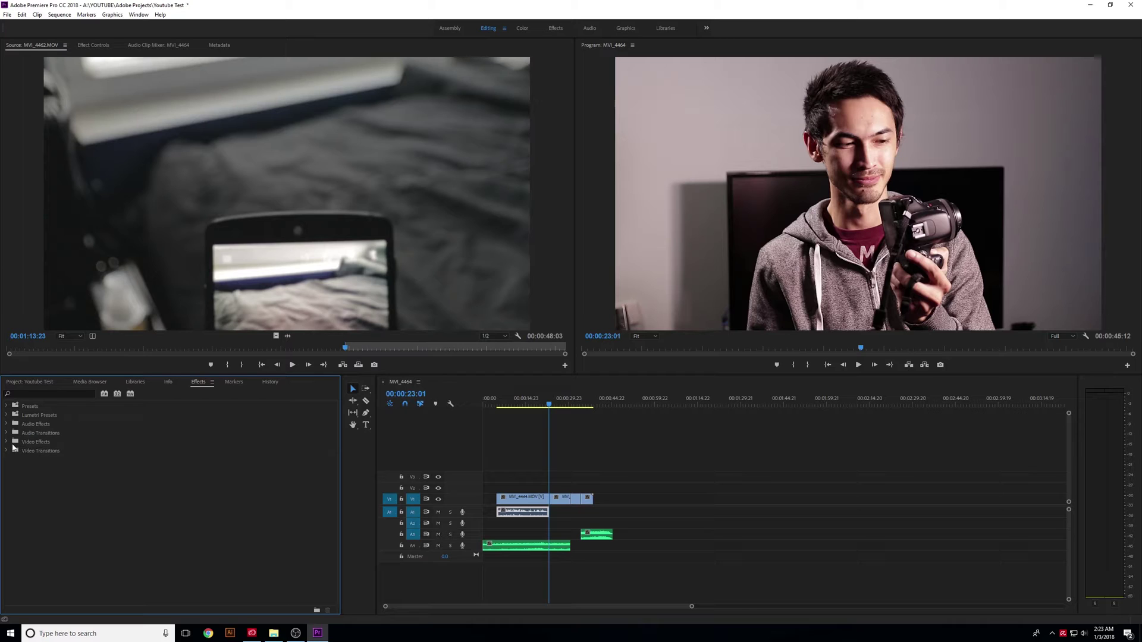
pyautogui.click(7, 451)
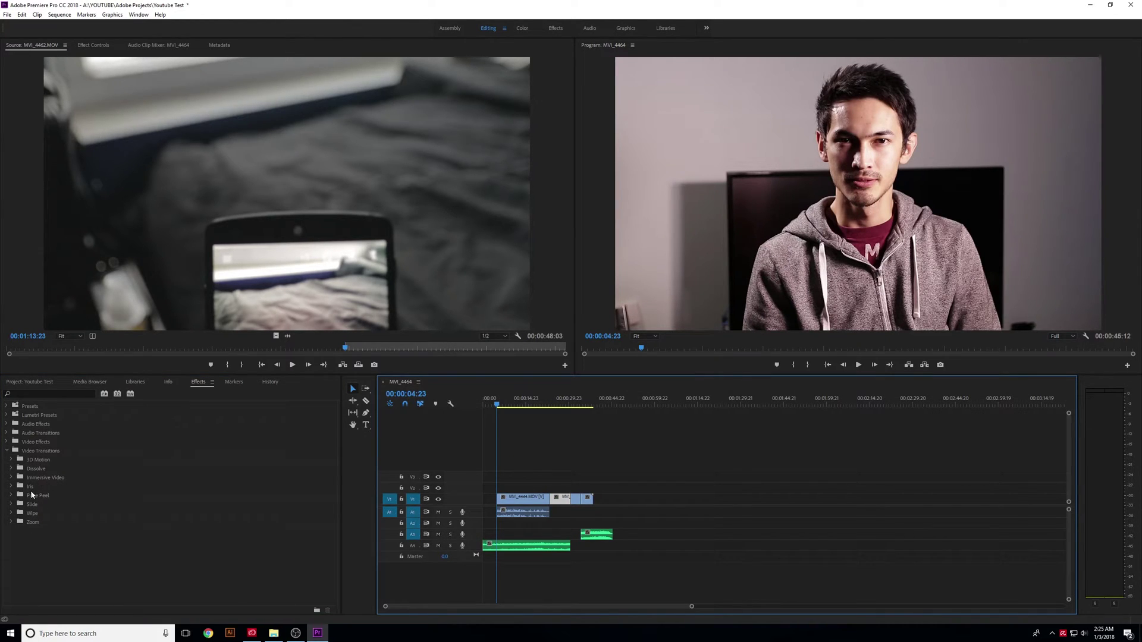
pyautogui.click(11, 469)
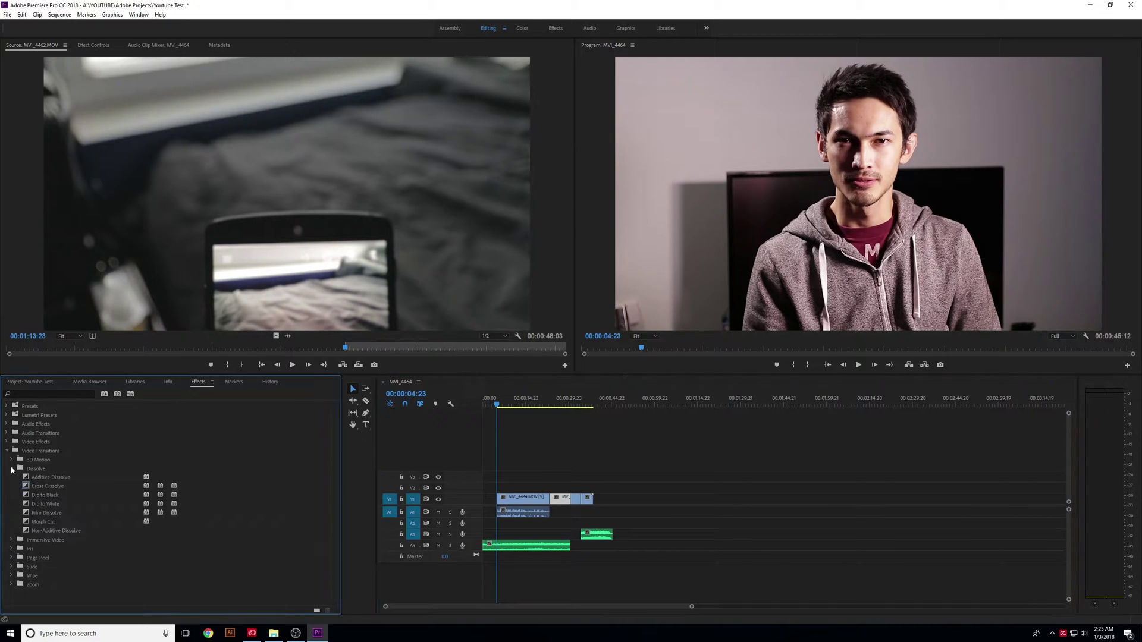
pyautogui.click(35, 489)
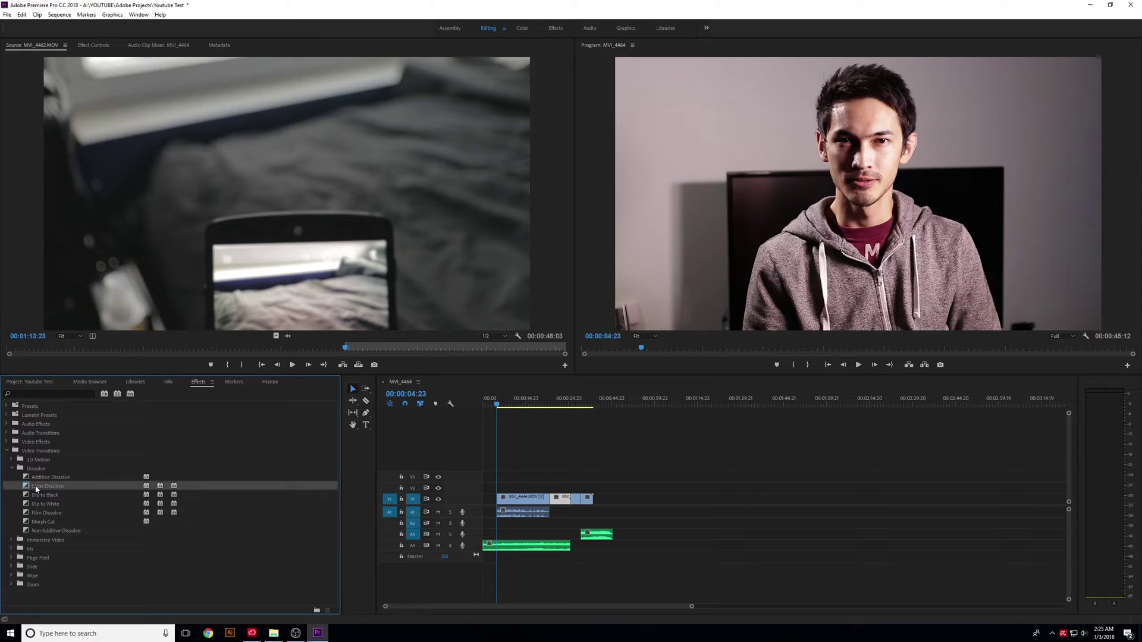
pyautogui.moveTo(36, 489); pyautogui.dragTo(550, 506)
pyautogui.moveTo(187, 489); pyautogui.dragTo(570, 502)
# Examine the sequence's clips at several timeline zoom levels with the playhead at 00:00:14:11.
pyautogui.click(524, 398)
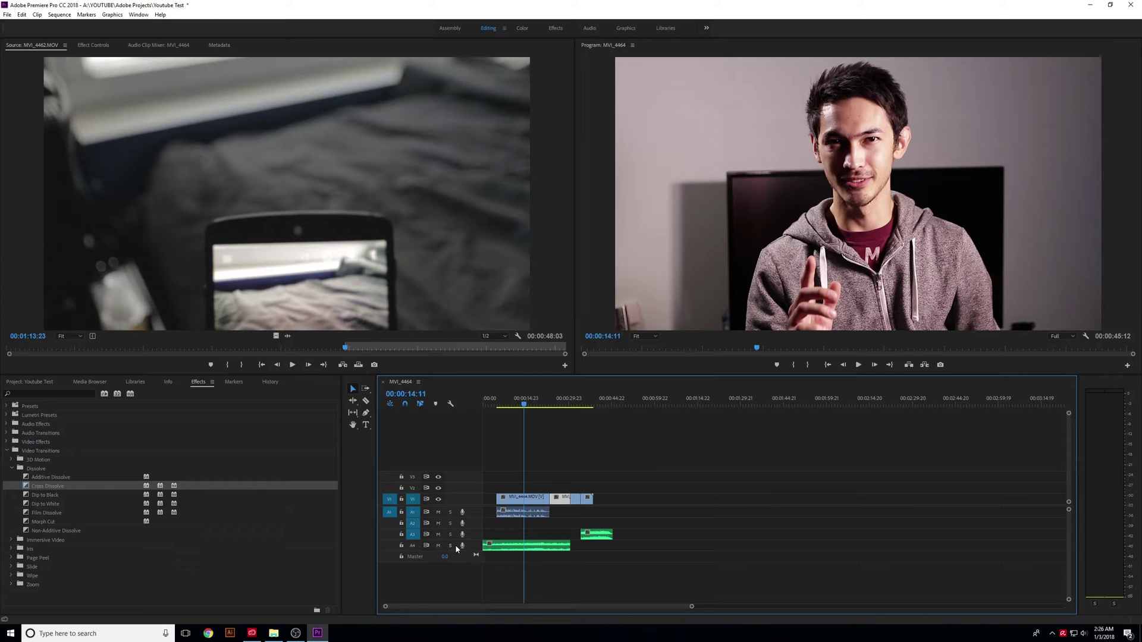
pyautogui.press('=')
pyautogui.press('=')
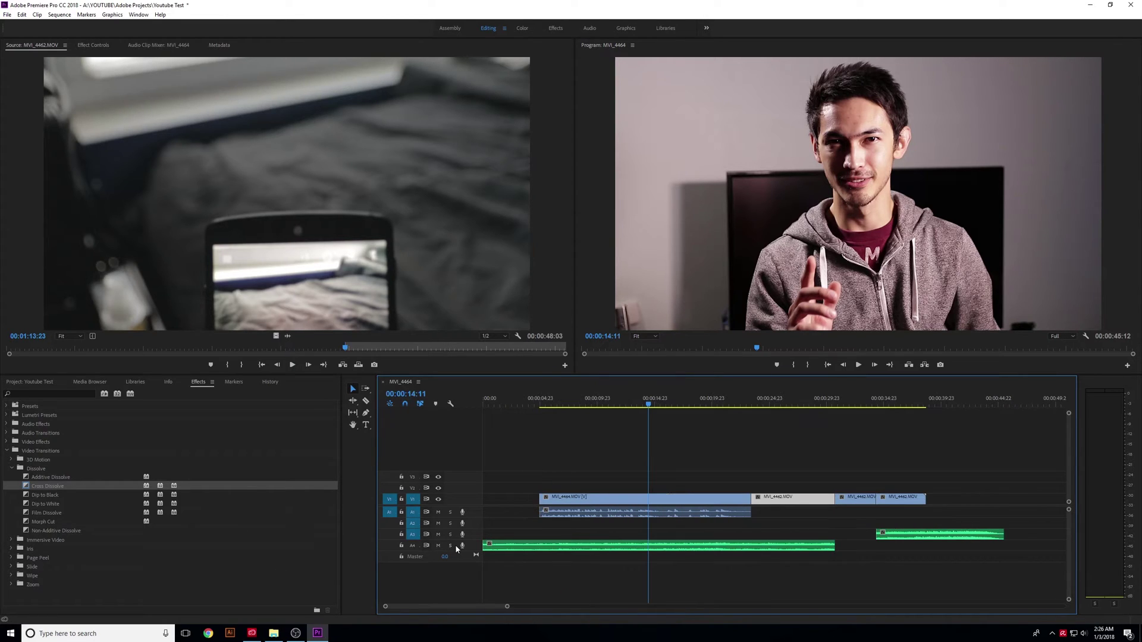
pyautogui.press('-')
pyautogui.press('-')
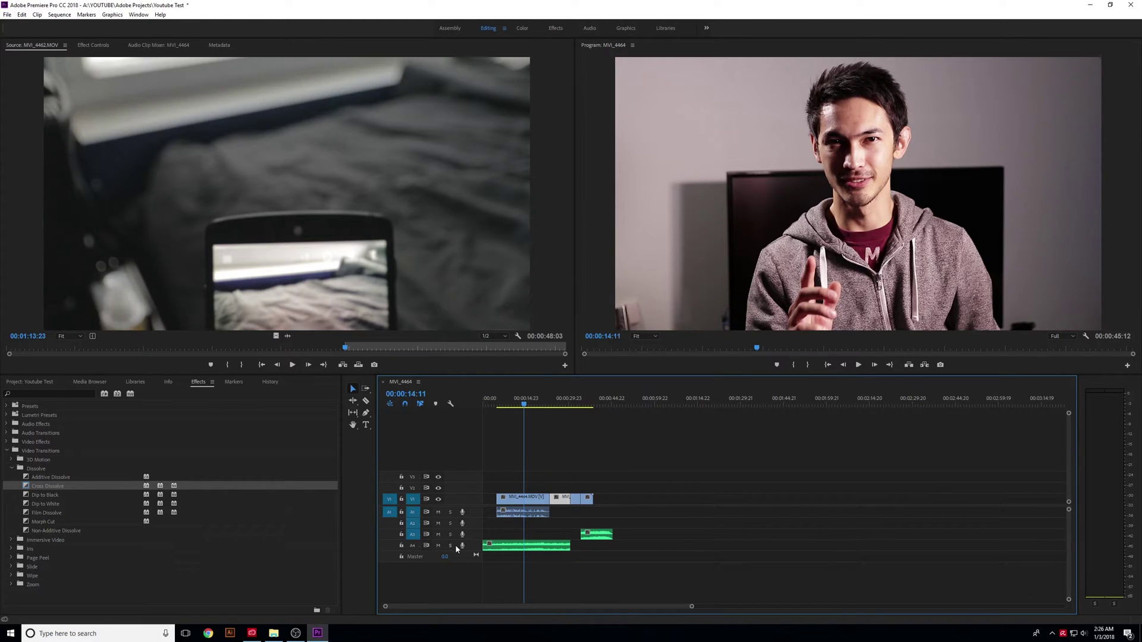
pyautogui.press('=')
pyautogui.press('=')
pyautogui.press('-')
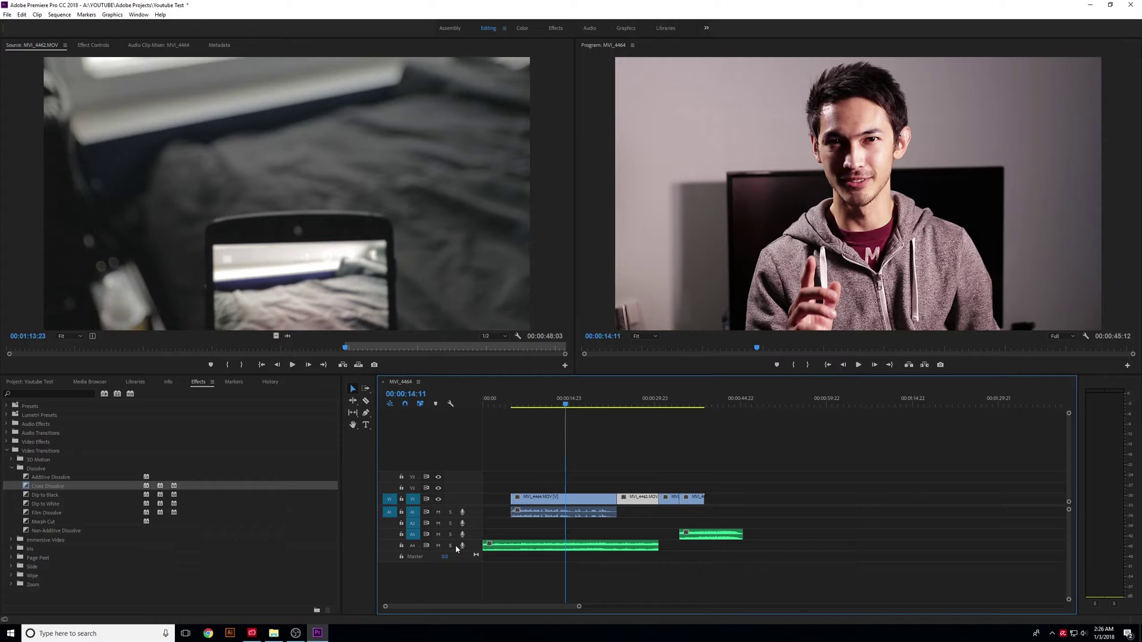
pyautogui.press('=')
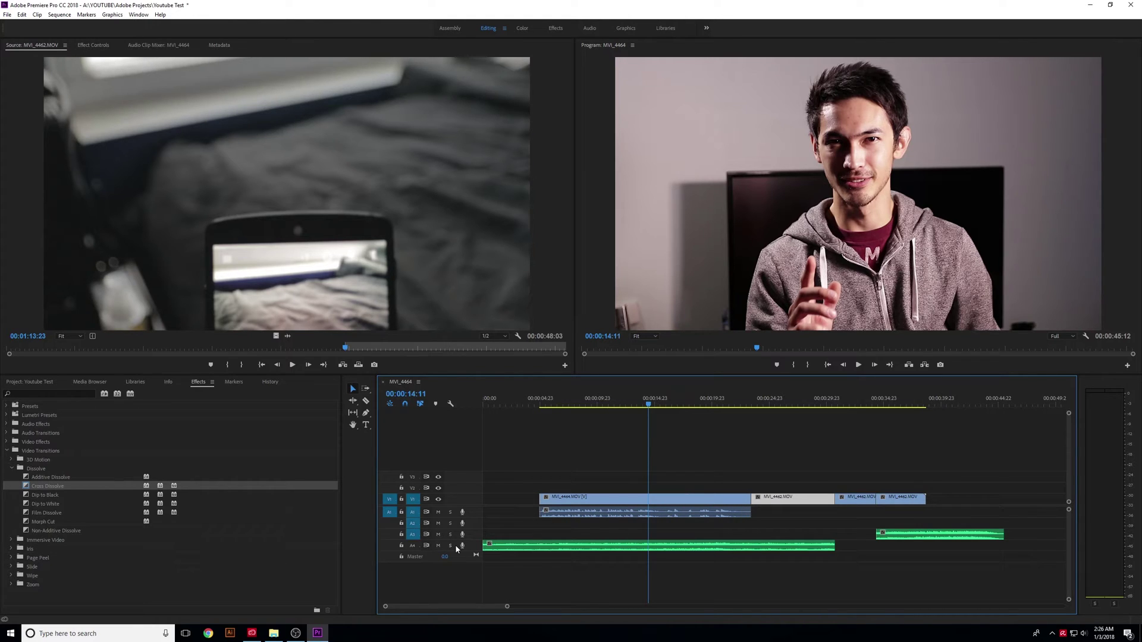
pyautogui.press('=')
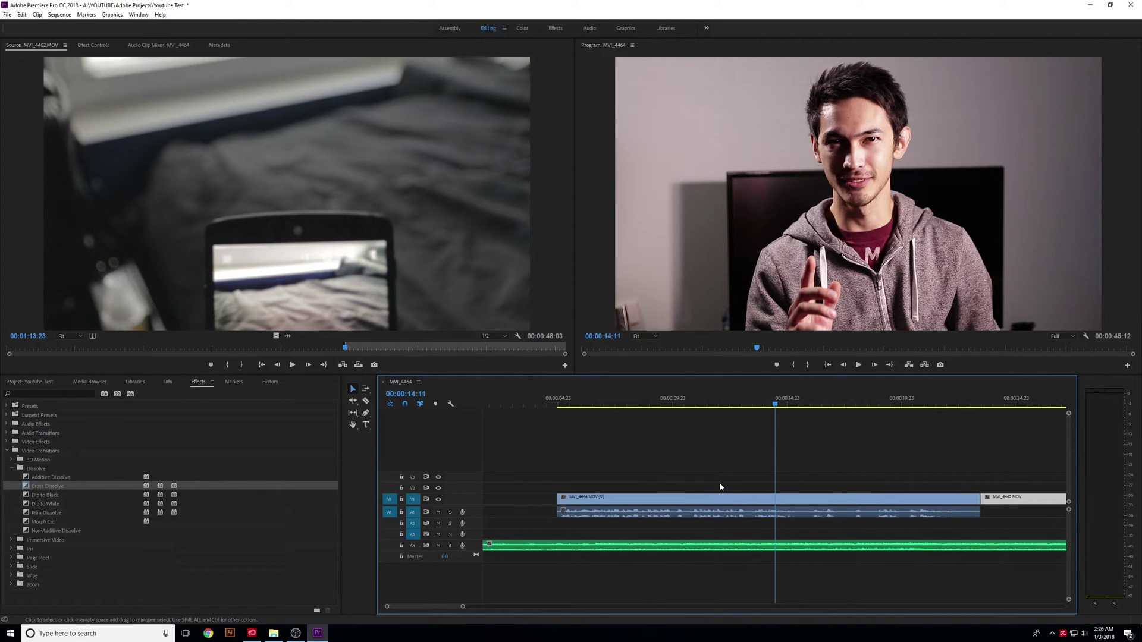
pyautogui.press('-')
pyautogui.press('-')
pyautogui.press('-')
pyautogui.press('=')
pyautogui.press('=')
pyautogui.press('=')
pyautogui.press('-')
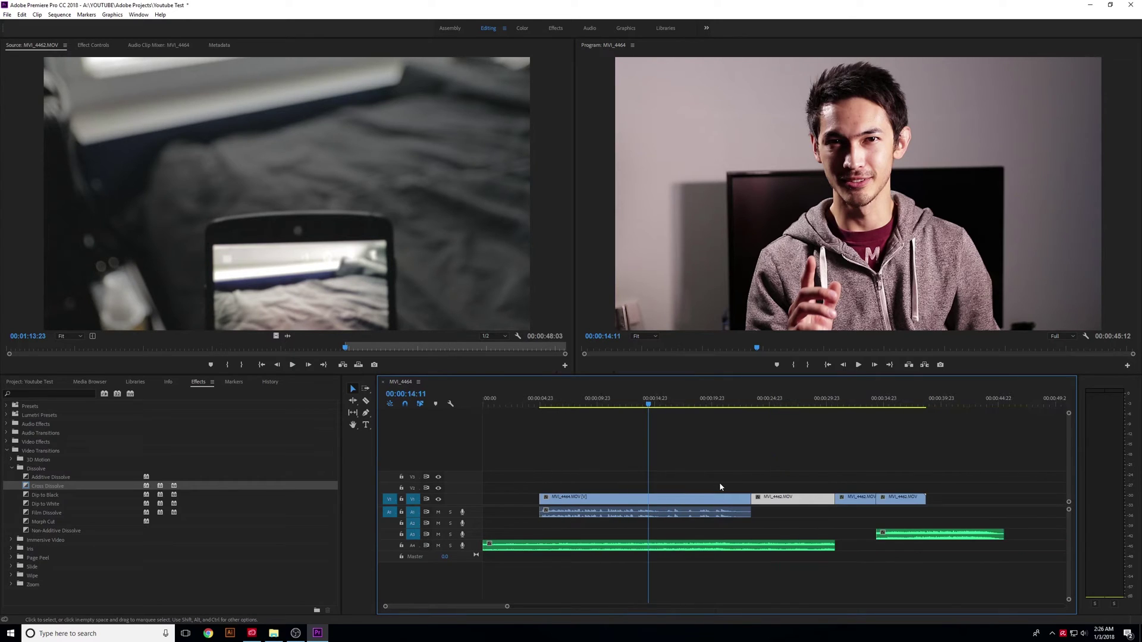
pyautogui.press('=')
pyautogui.press('-')
pyautogui.press('-')
pyautogui.press('-')
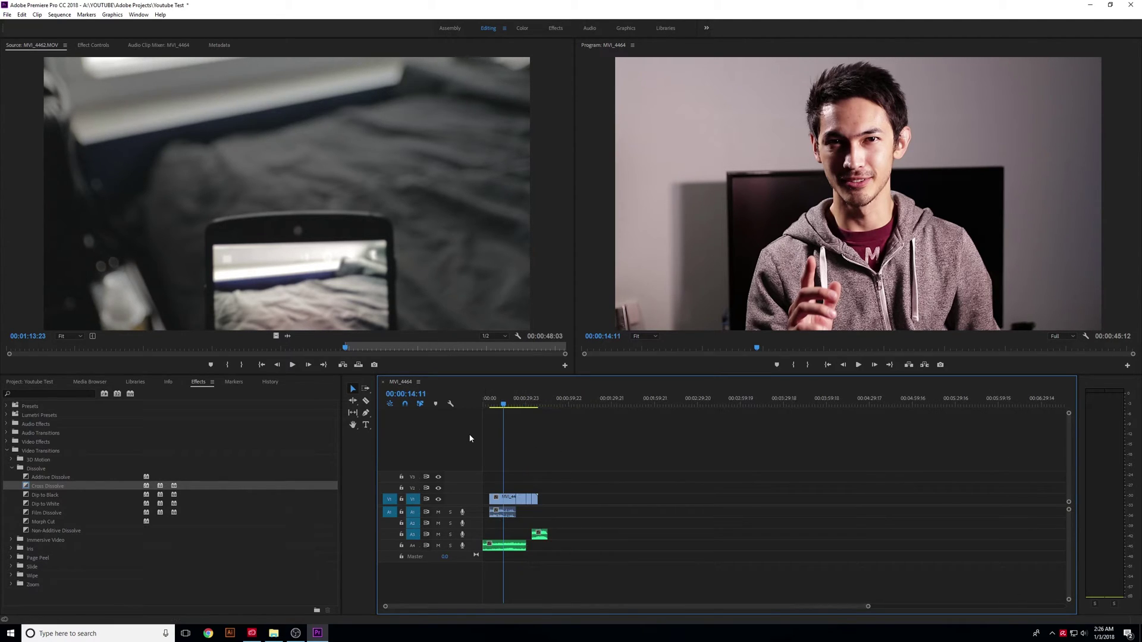
pyautogui.press('=')
pyautogui.press('=')
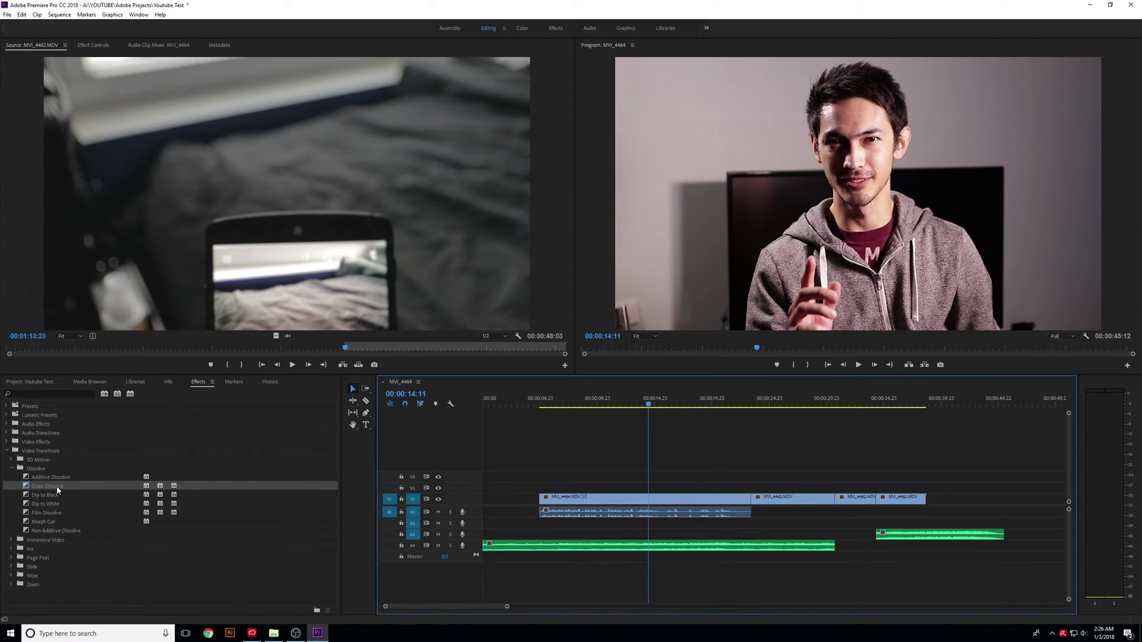
# Apply Cross Dissolve to the start of the first video clip and scrub through the fade-in.
pyautogui.click(49, 490)
pyautogui.moveTo(439, 502); pyautogui.dragTo(639, 506)
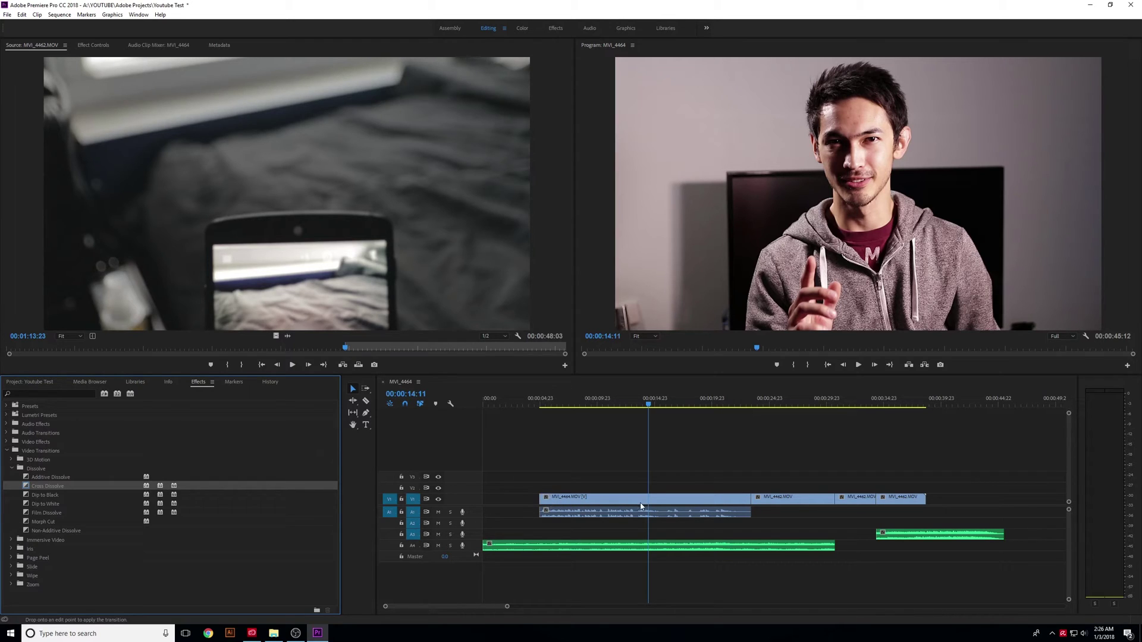
pyautogui.moveTo(721, 502); pyautogui.dragTo(692, 503)
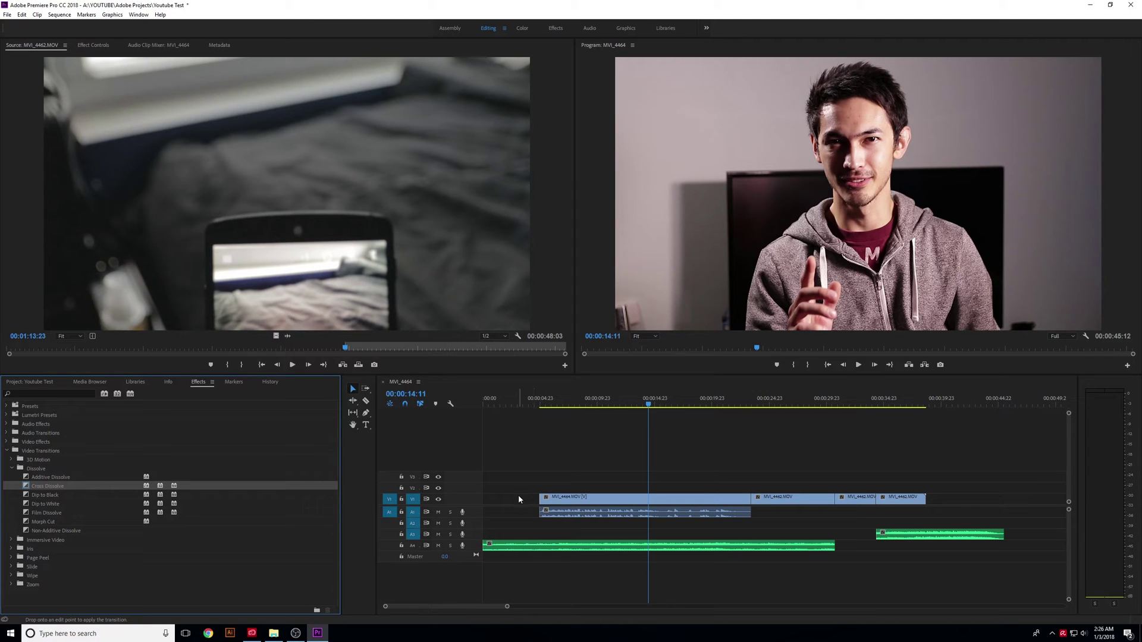
pyautogui.moveTo(518, 498); pyautogui.dragTo(546, 505)
pyautogui.click(543, 398)
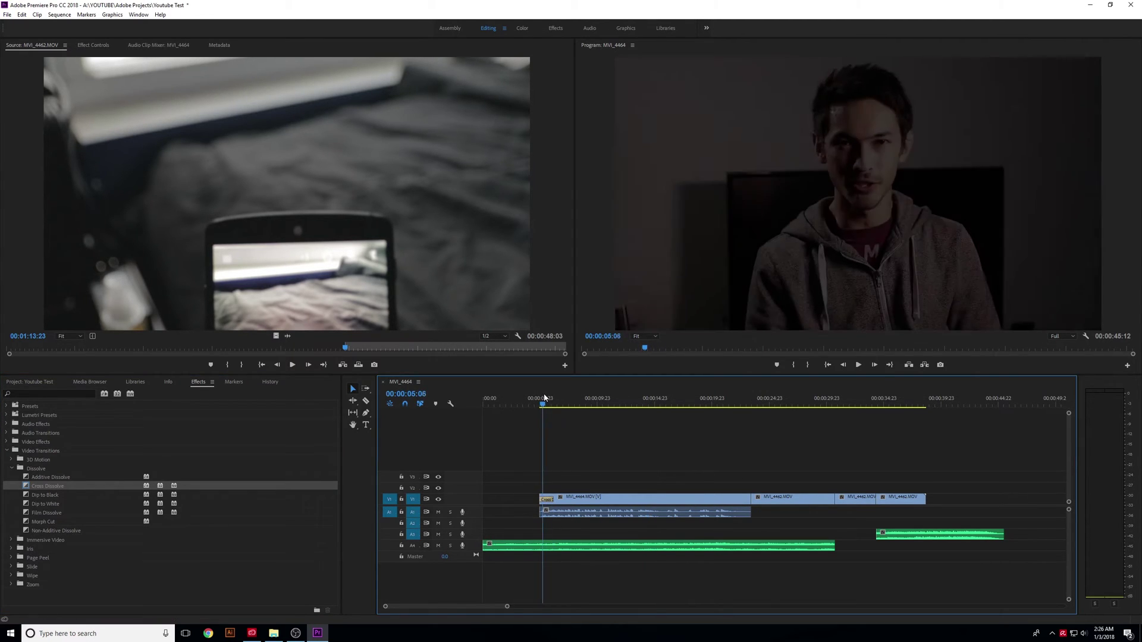
pyautogui.moveTo(544, 399); pyautogui.dragTo(551, 400)
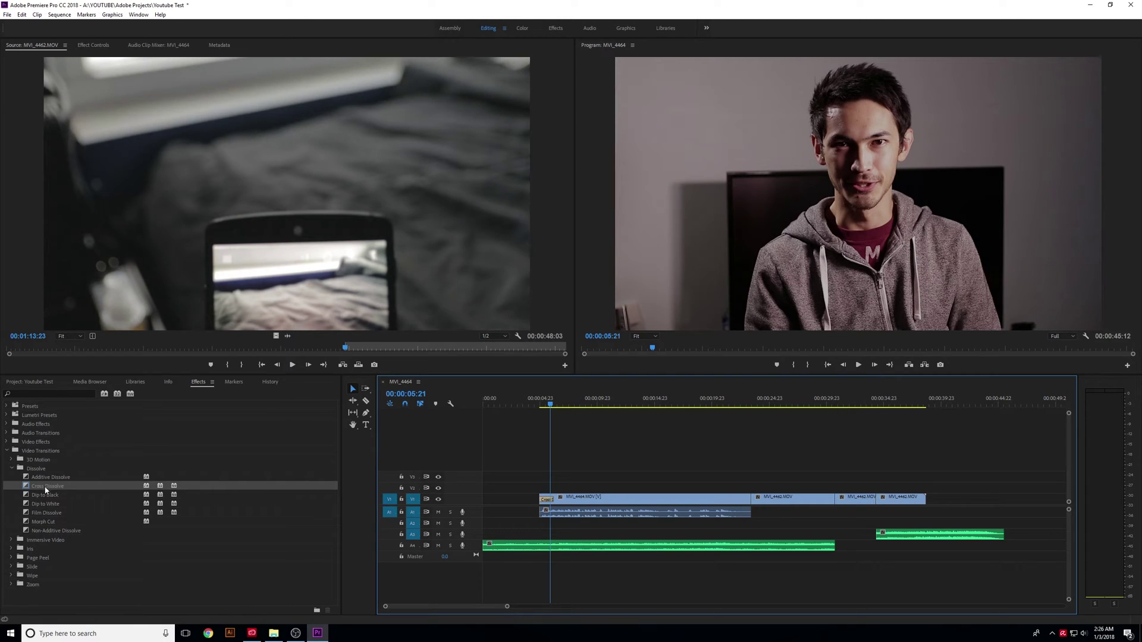
# Apply Cross Dissolve to the cut between the first and second video clips and scrub across it.
pyautogui.moveTo(46, 490); pyautogui.dragTo(754, 503)
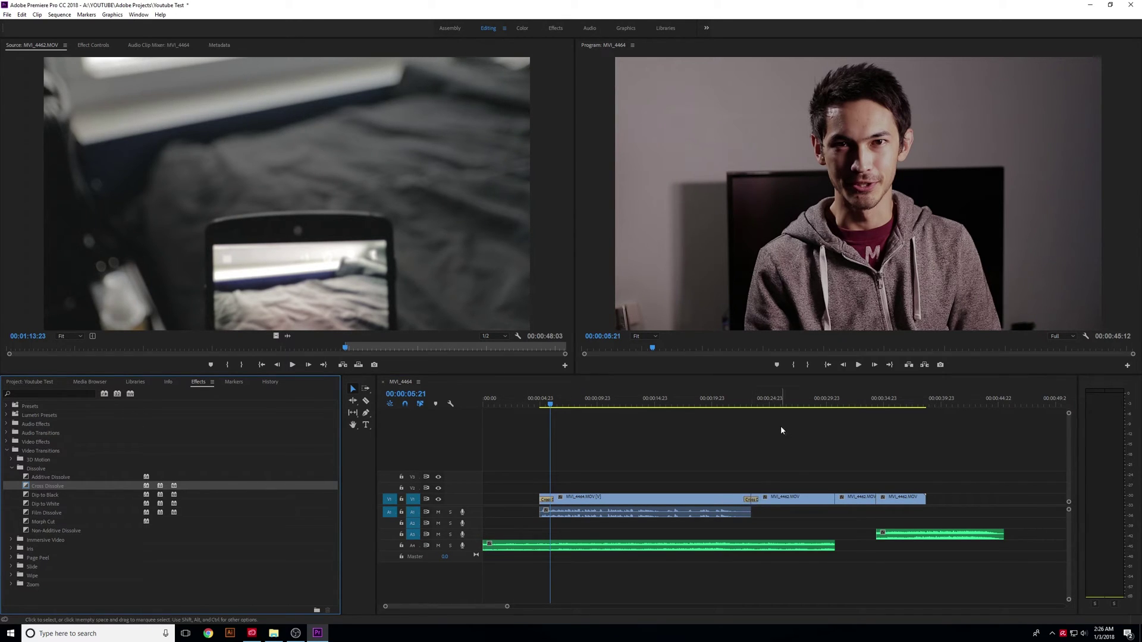
pyautogui.click(739, 403)
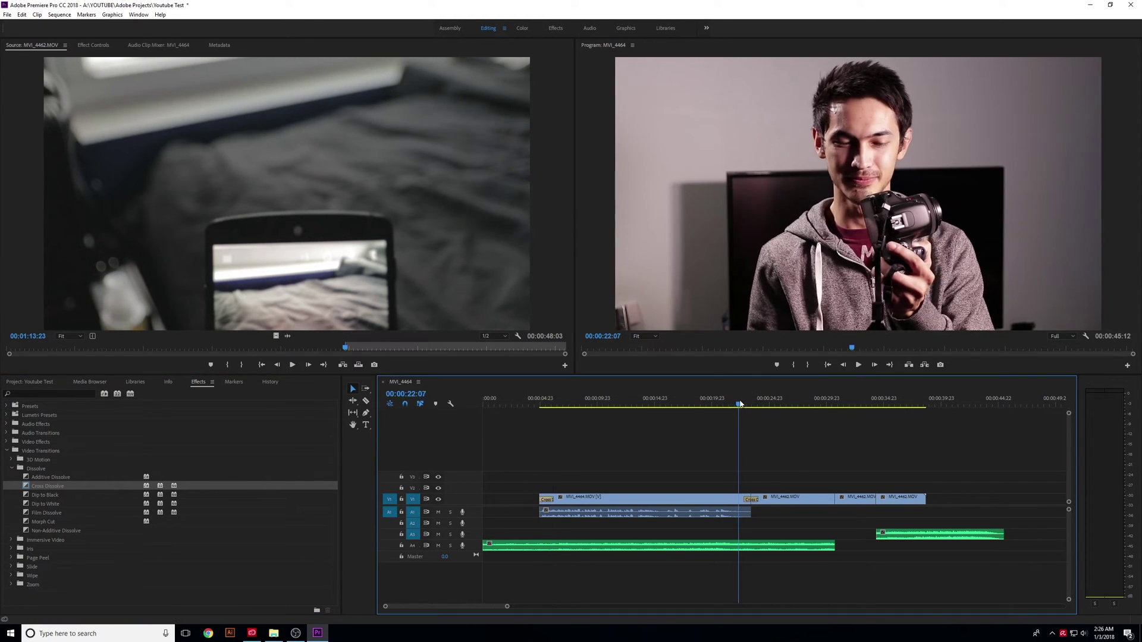
pyautogui.moveTo(740, 404); pyautogui.dragTo(762, 406)
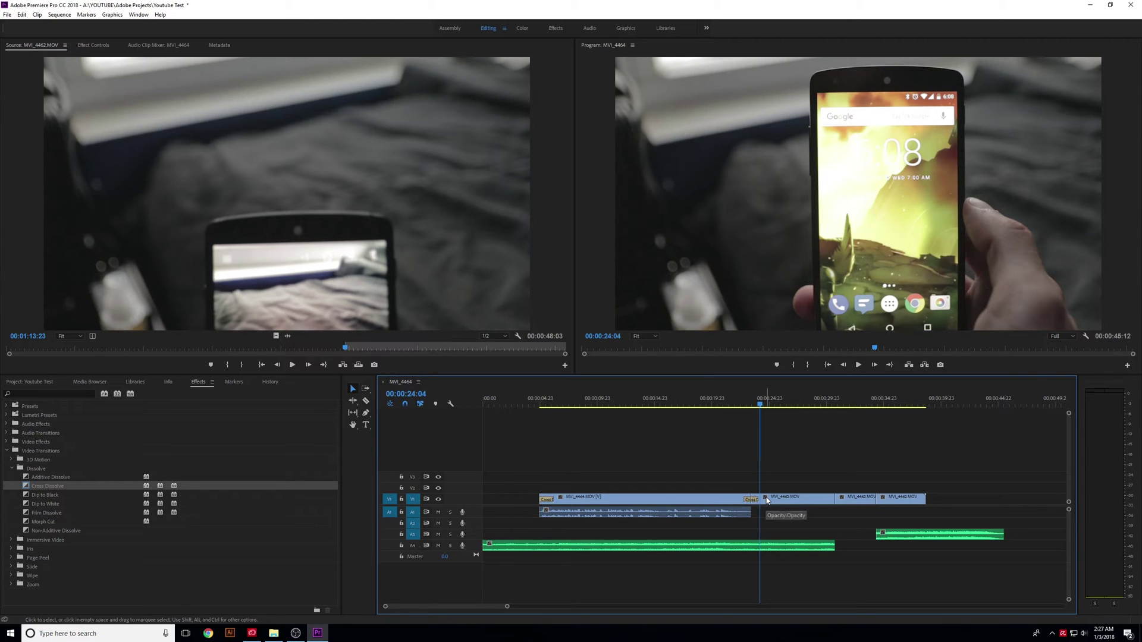
# Preview the dissolve between the first and second video clips frame by frame and in playback.
pyautogui.click(749, 404)
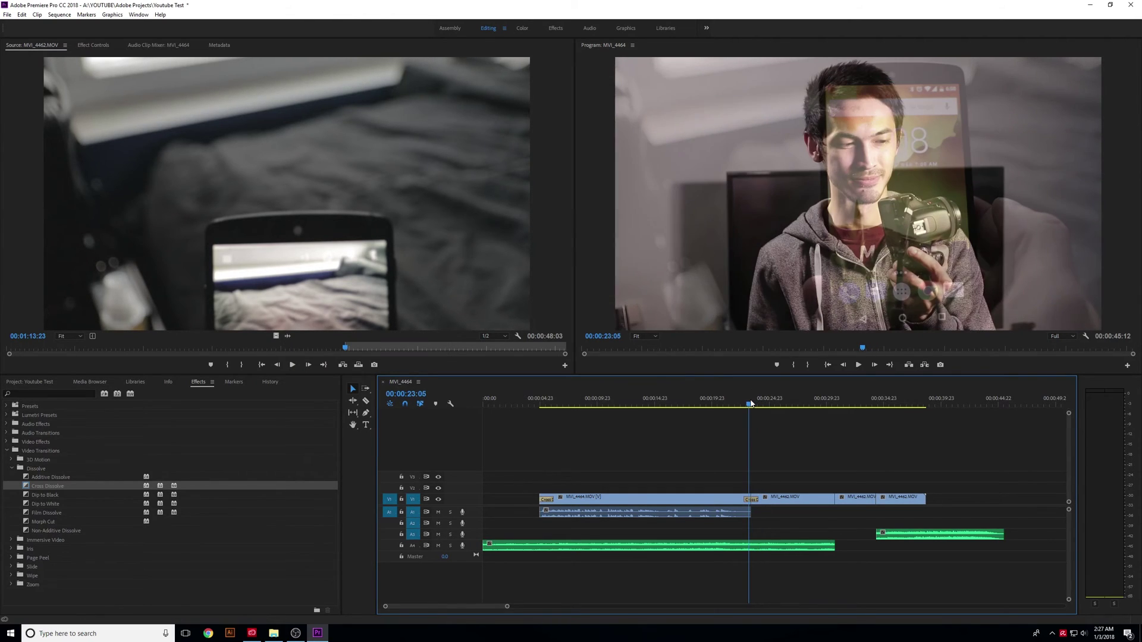
pyautogui.press('Right')
pyautogui.press('Left')
pyautogui.press('Right')
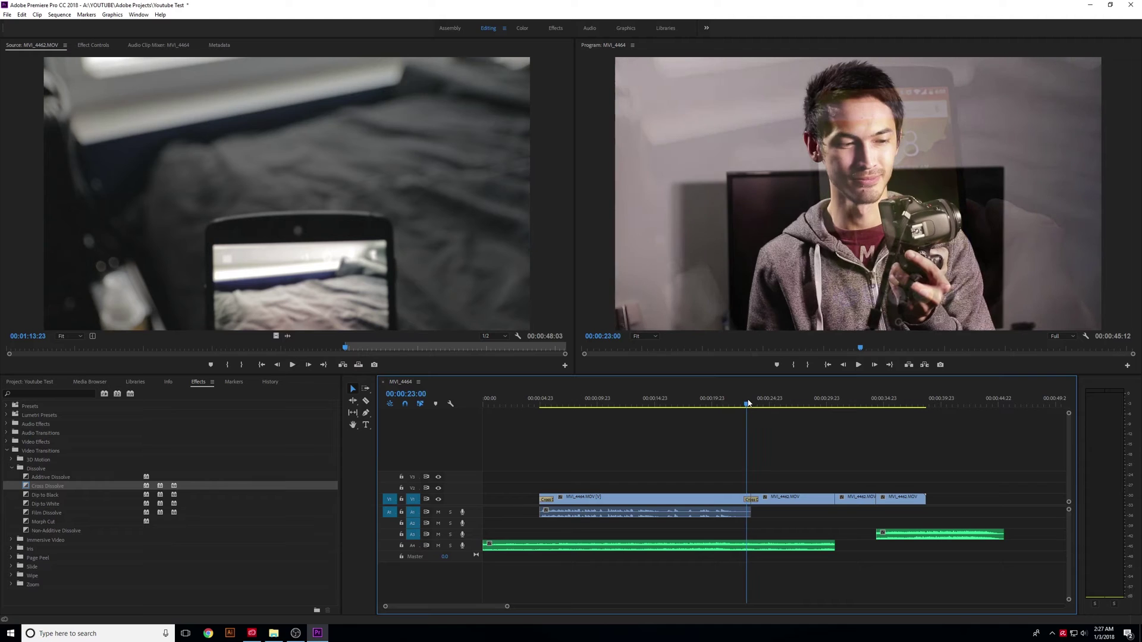
pyautogui.moveTo(751, 404); pyautogui.dragTo(744, 410)
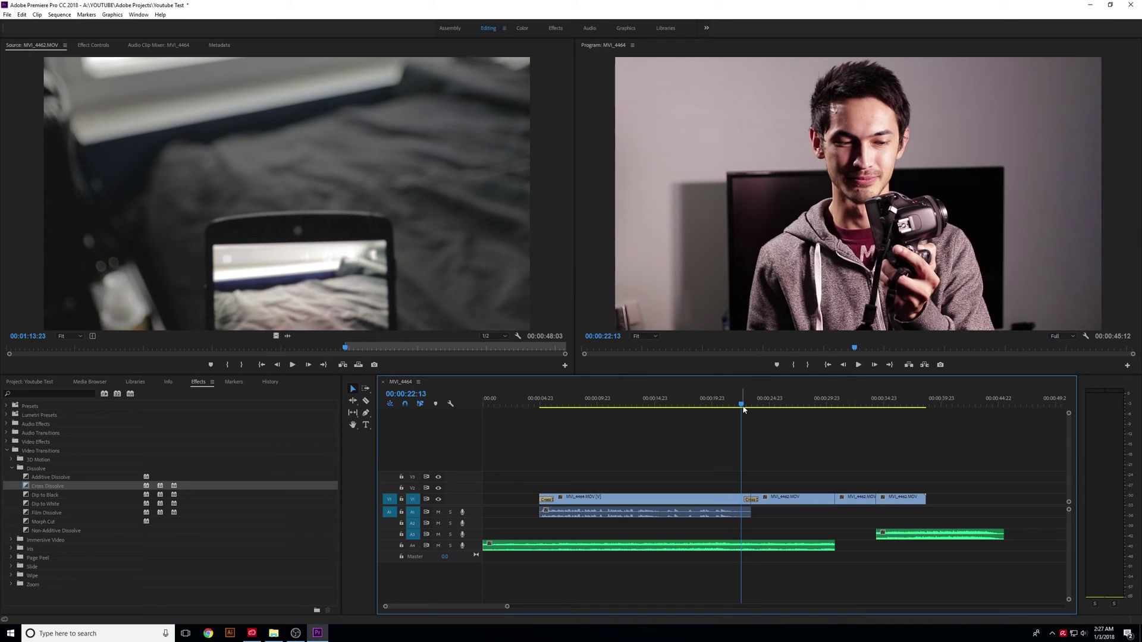
pyautogui.press('space')
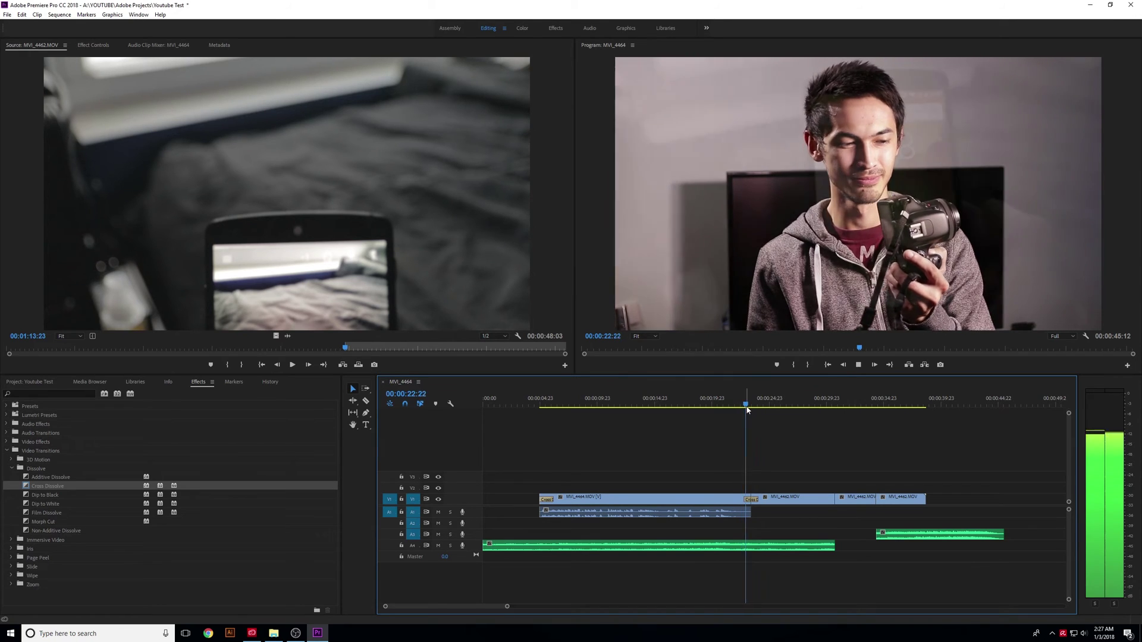
pyautogui.press('space')
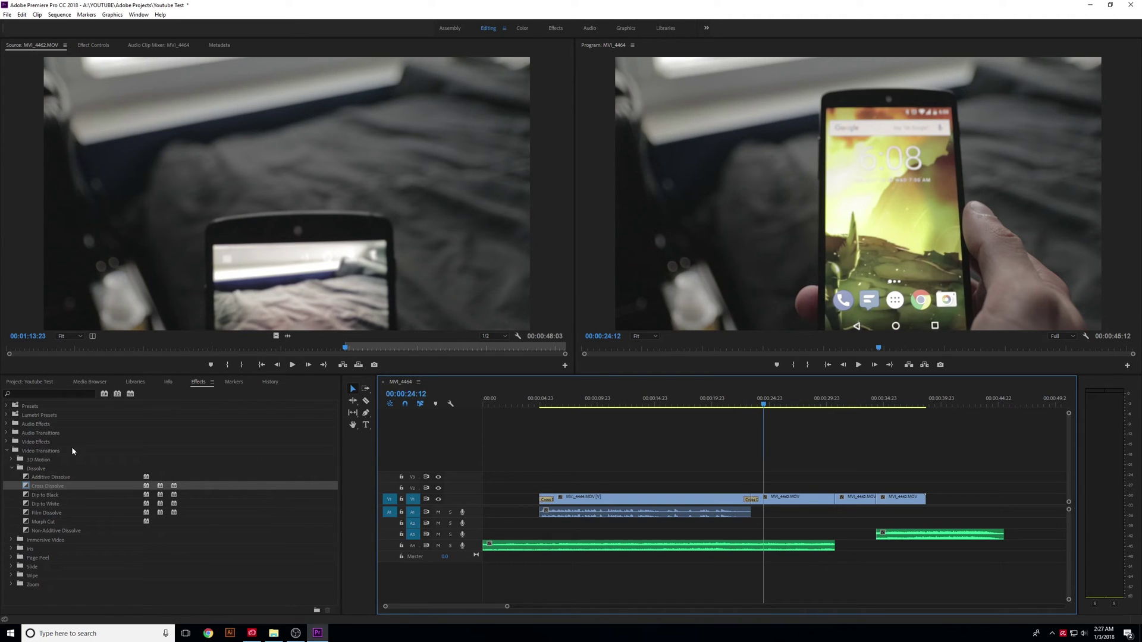
# Apply the Cross Zoom transition to the cut between the second and third video clips and preview it.
pyautogui.click(55, 514)
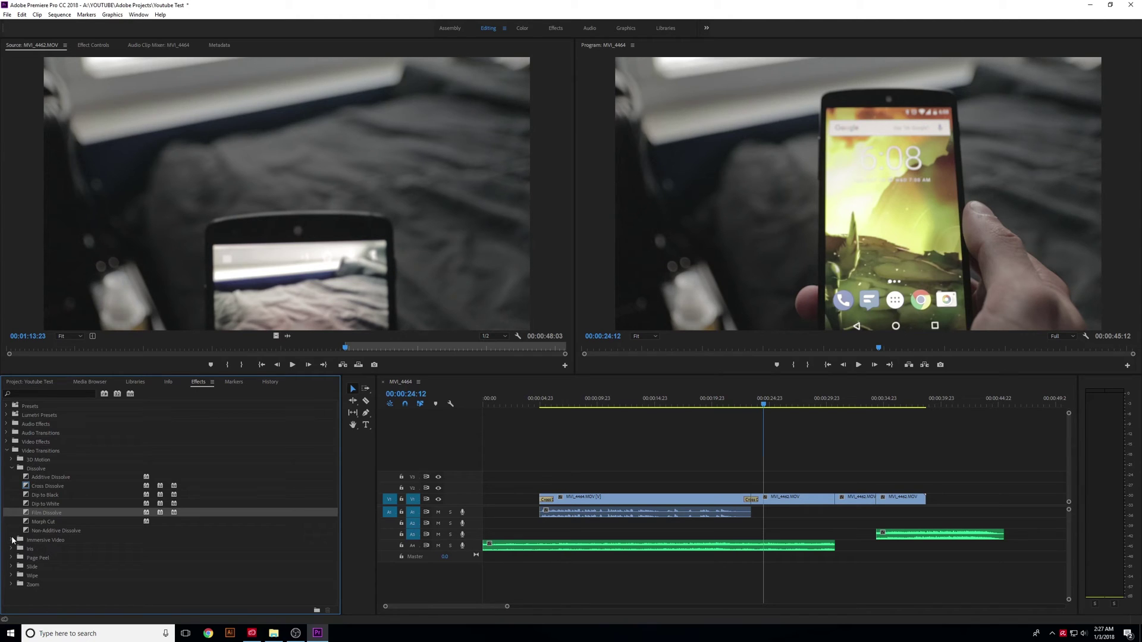
pyautogui.click(11, 584)
pyautogui.moveTo(43, 593); pyautogui.dragTo(835, 500)
pyautogui.click(828, 402)
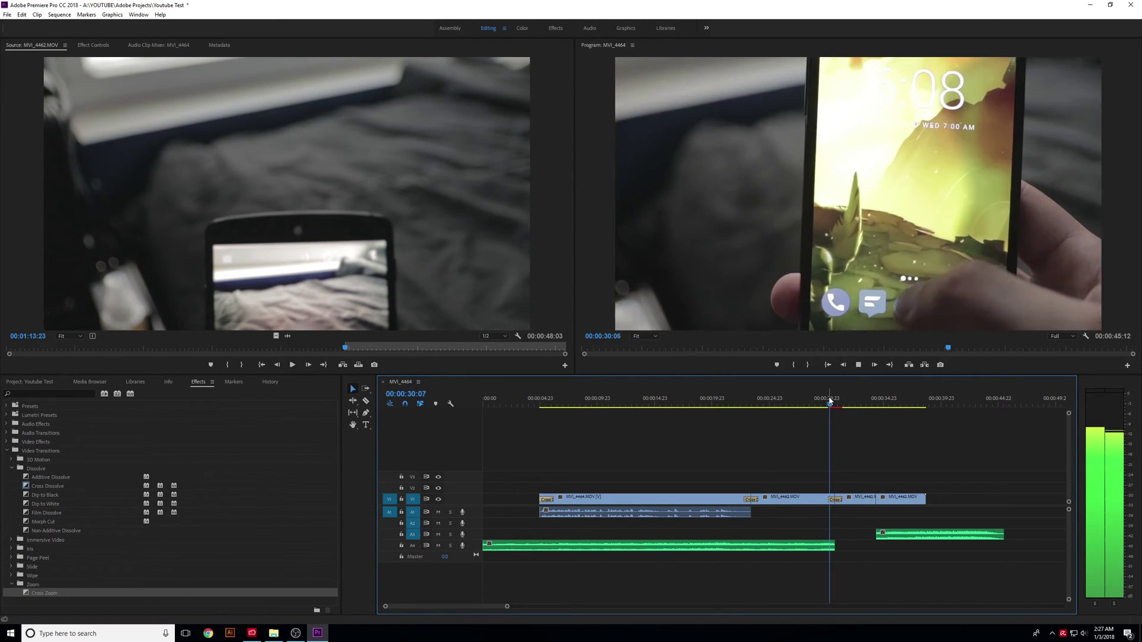
pyautogui.press('space')
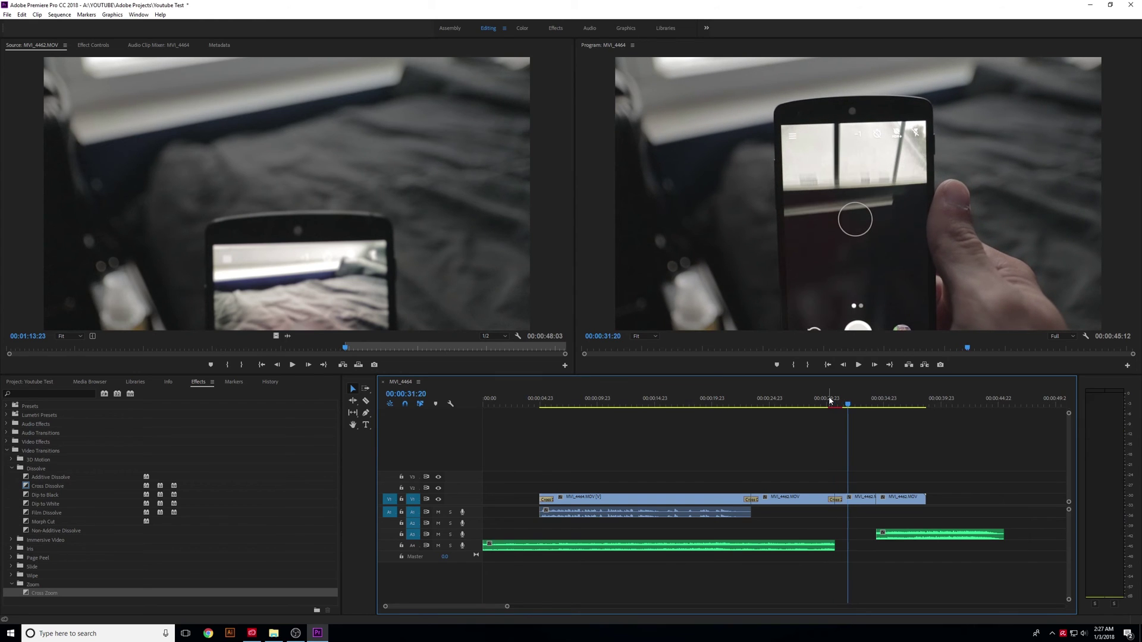
pyautogui.click(830, 402)
pyautogui.moveTo(832, 408)
pyautogui.mouseDown()
pyautogui.moveTo(849, 410)
pyautogui.moveTo(822, 409)
pyautogui.moveTo(848, 412)
pyautogui.mouseUp()
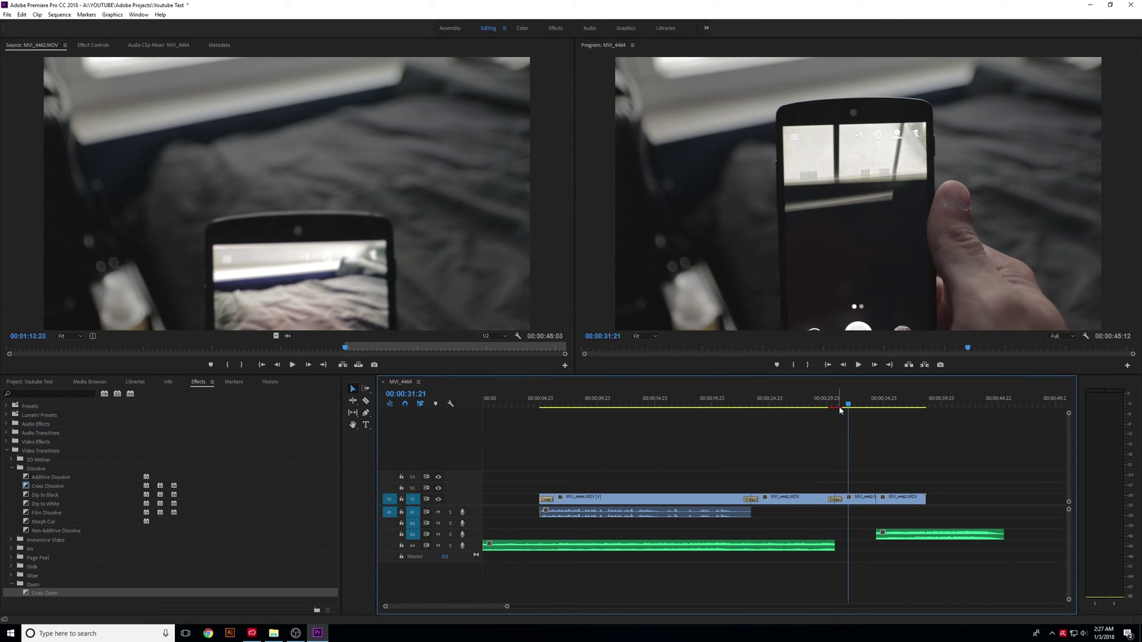